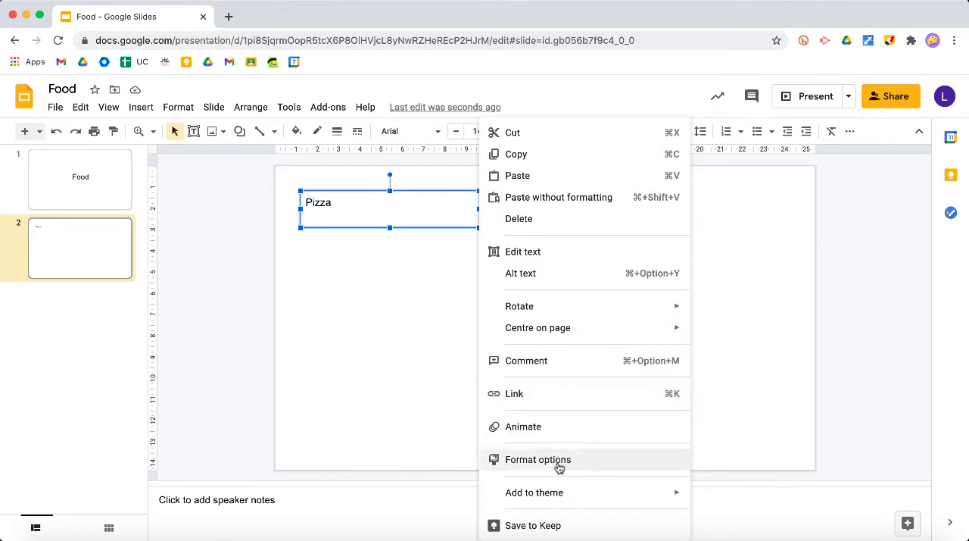
Step: Duplicate the "Pizza" text box, place the copy beside it on the slide, and change its text to "Hot dogs"
click(531, 157)
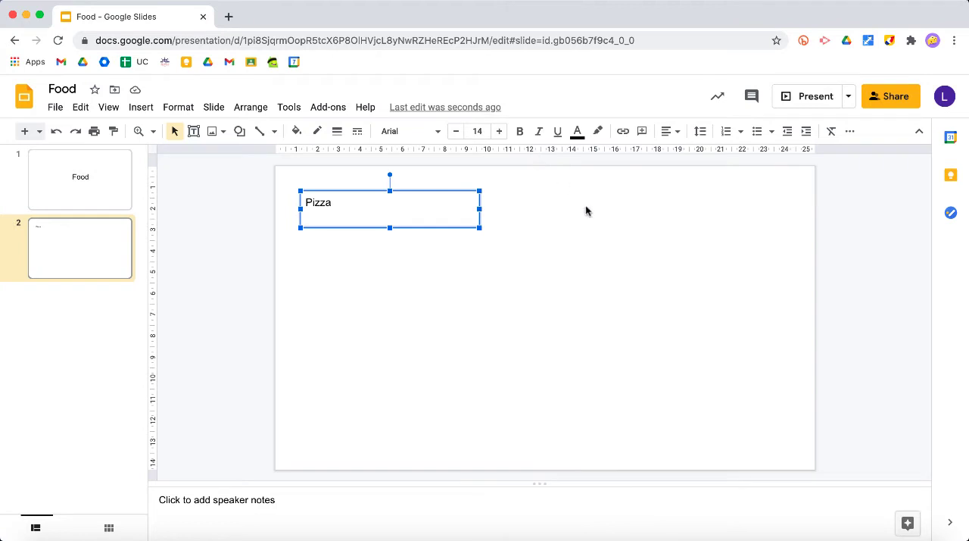
key(super+v)
drag(490, 206, 729, 192)
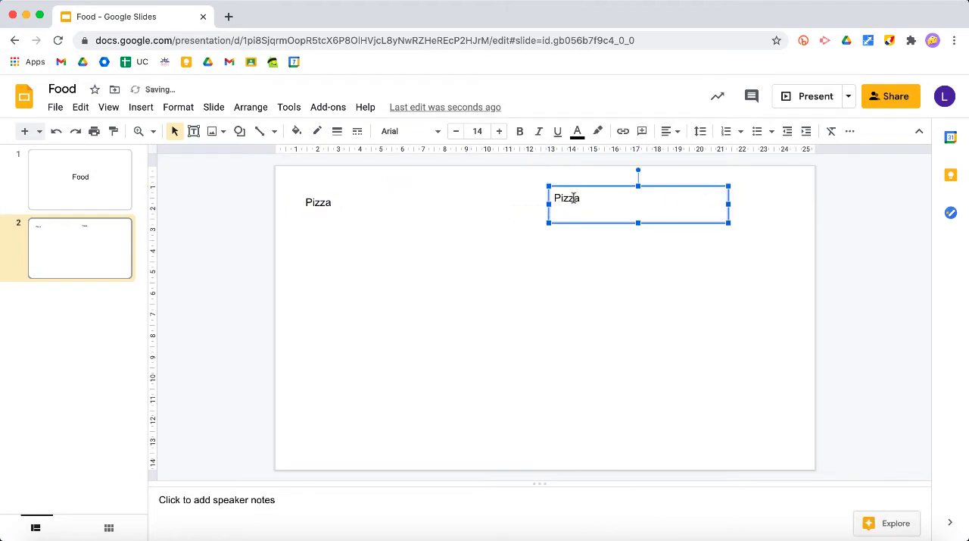
double_click(574, 197)
text(Hot dogs)
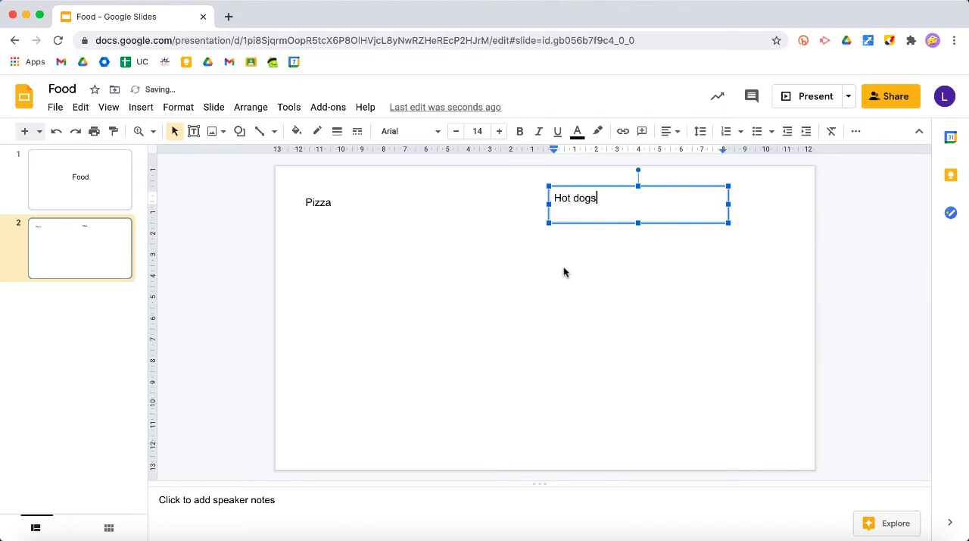
click(564, 272)
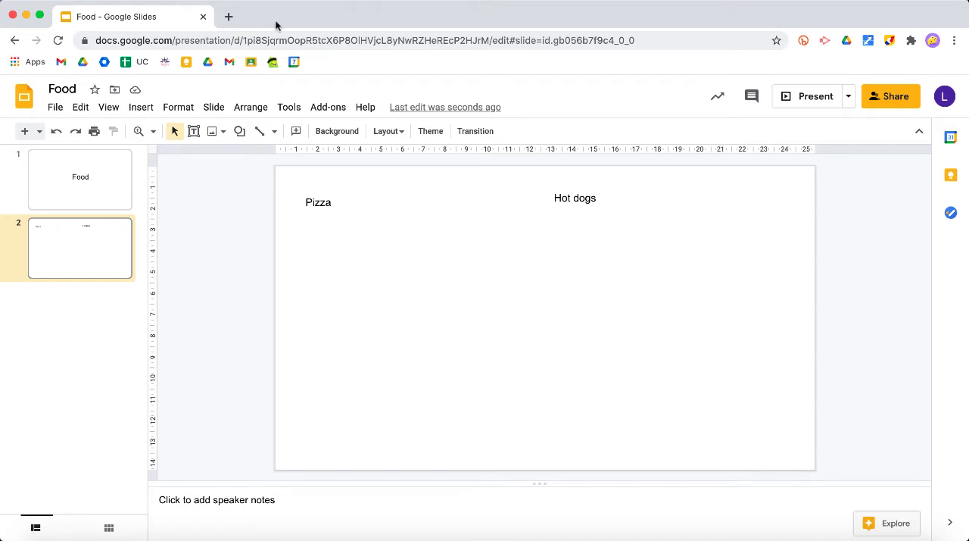
Step: Search Google for "pizza" in a new tab, allow location access, and show the image results
click(228, 17)
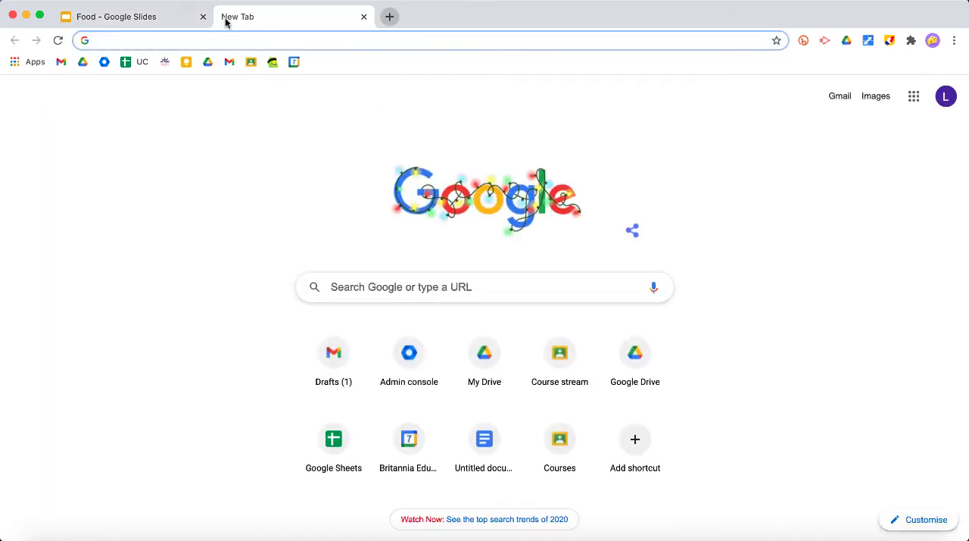
text(pizza)
key(Return)
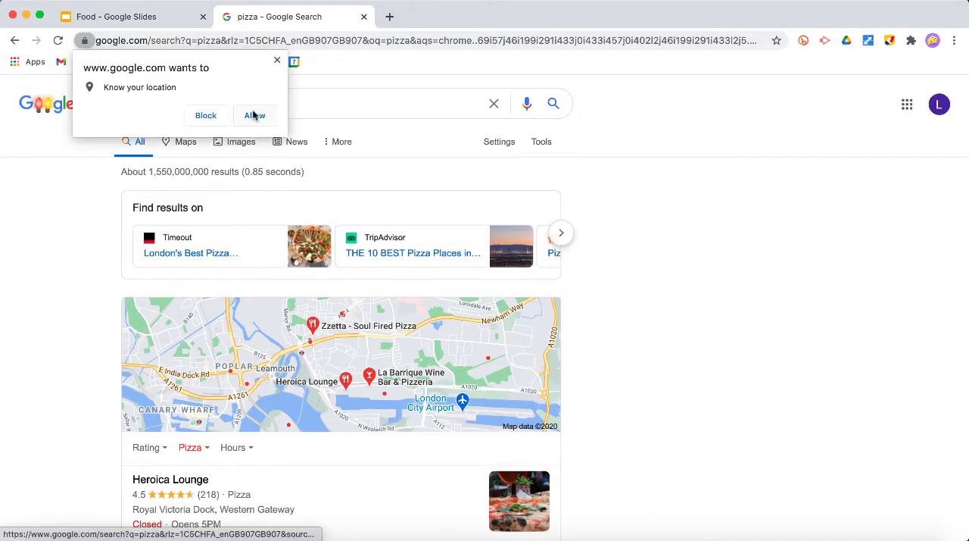
click(255, 114)
click(227, 148)
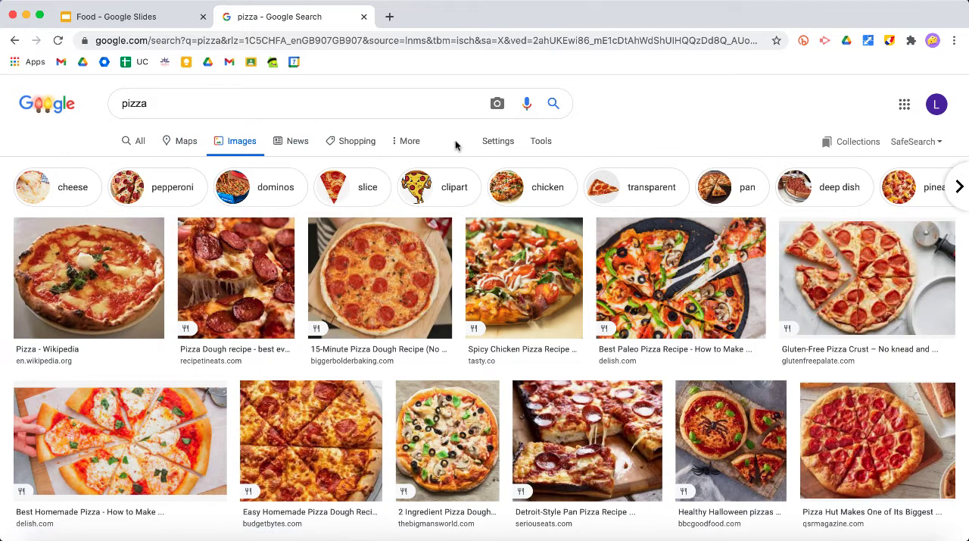
Step: Filter the pizza image results to Transparent colour and Large size
click(501, 144)
click(539, 142)
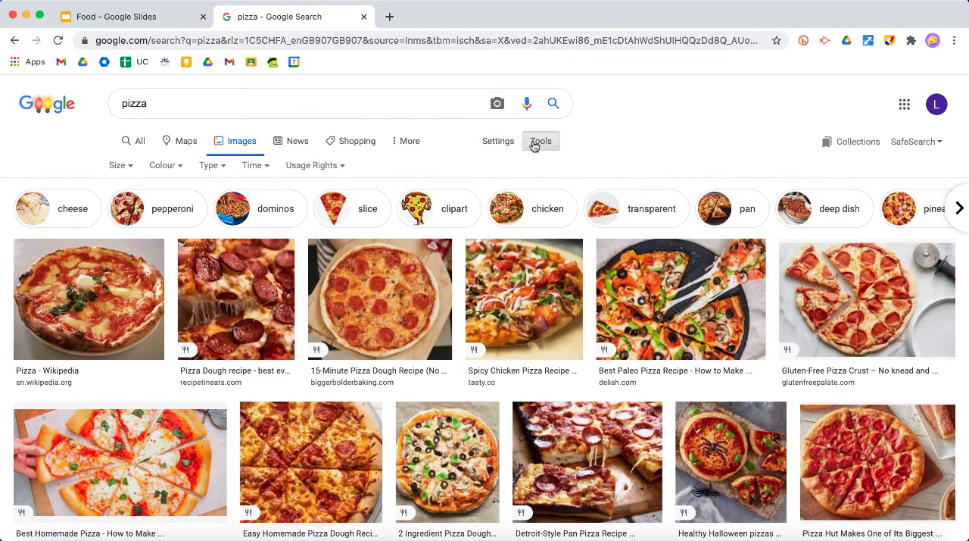
click(165, 165)
click(174, 230)
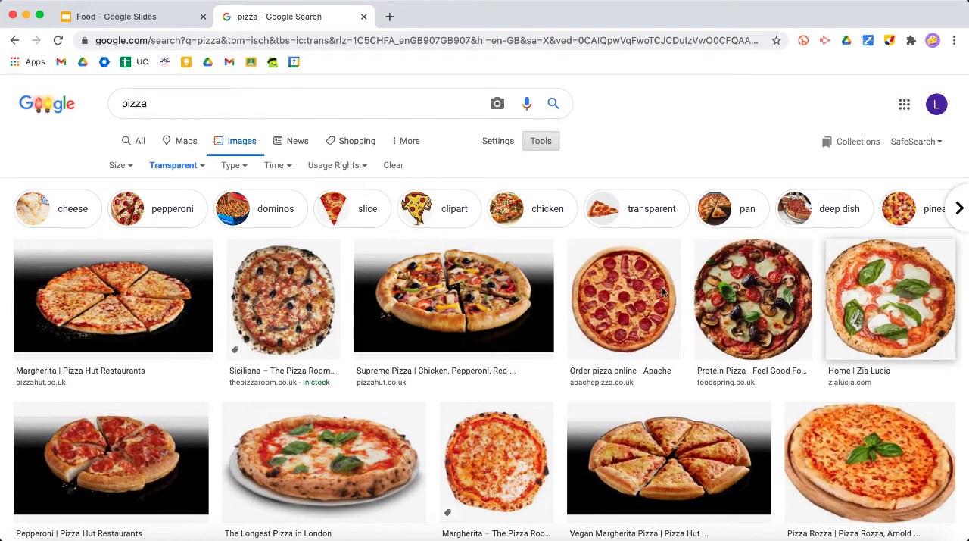
click(121, 167)
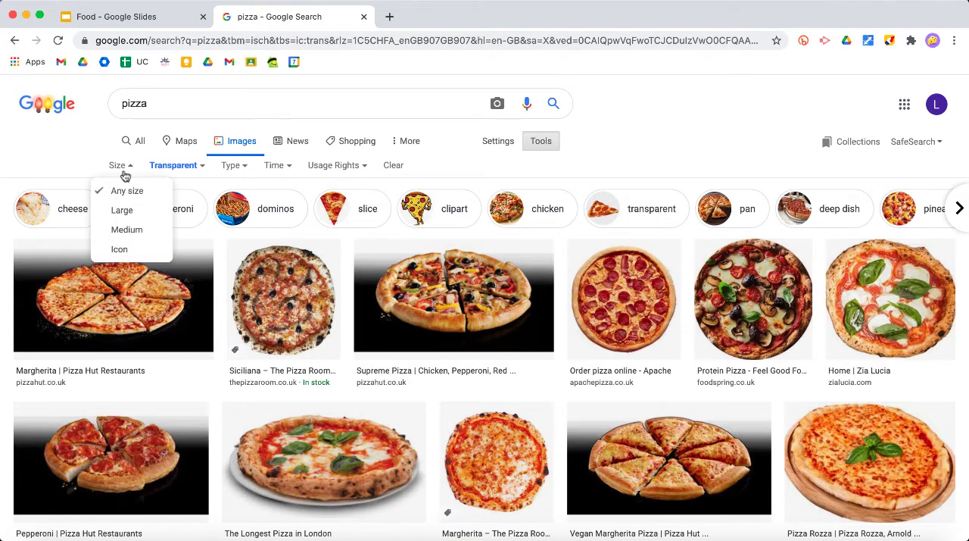
click(124, 212)
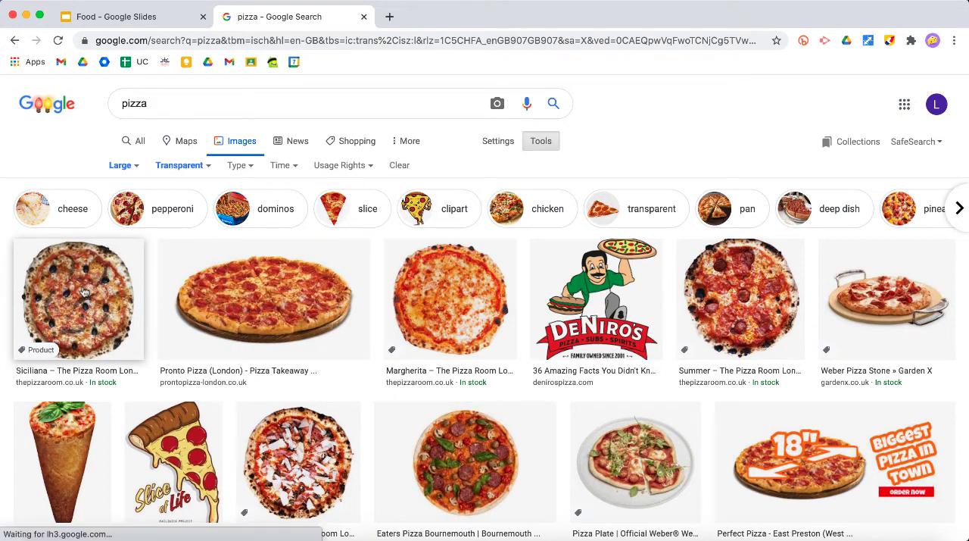
Step: Add the Siciliana pizza thumbnail to slide 2, enlarge it slightly, and position it under the "Pizza" label
drag(85, 293, 388, 299)
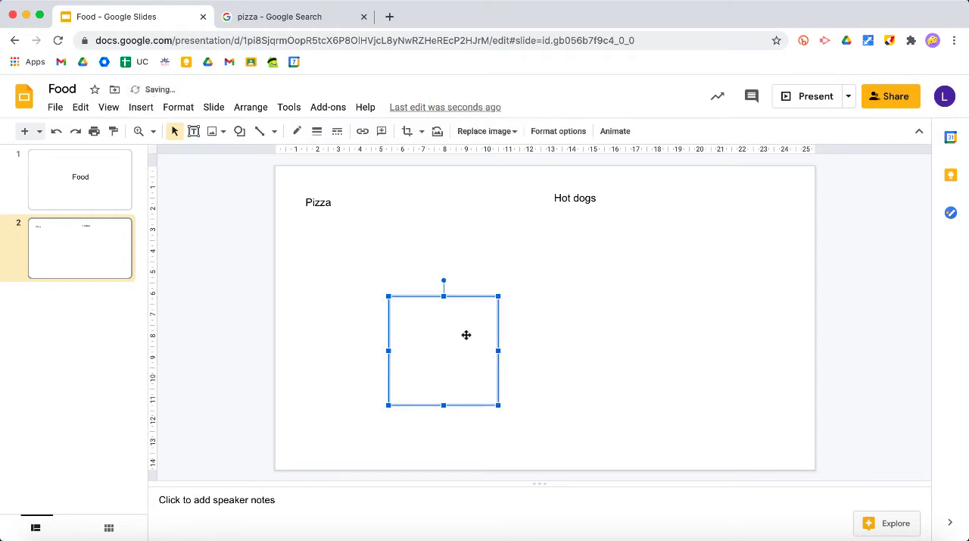
drag(453, 341, 366, 272)
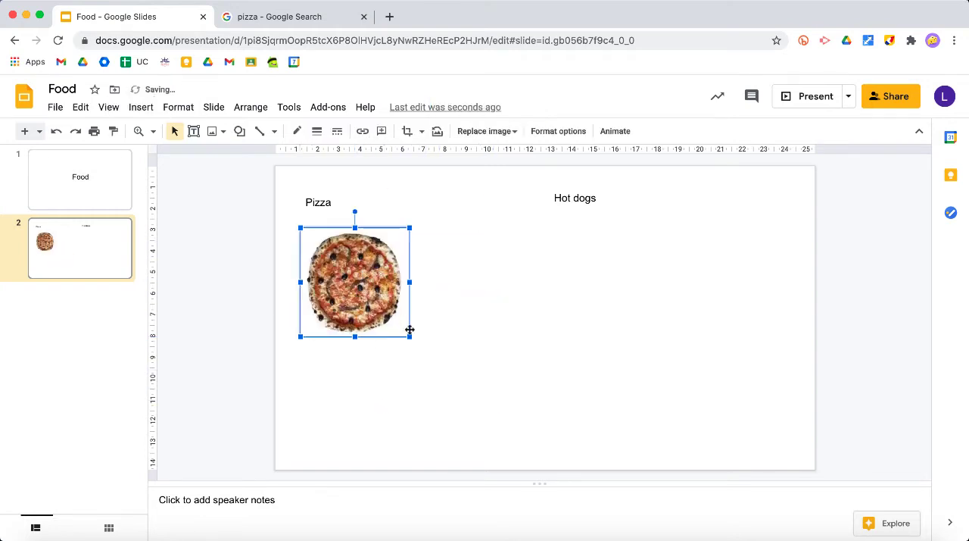
drag(409, 334, 414, 339)
drag(384, 297, 367, 277)
click(445, 285)
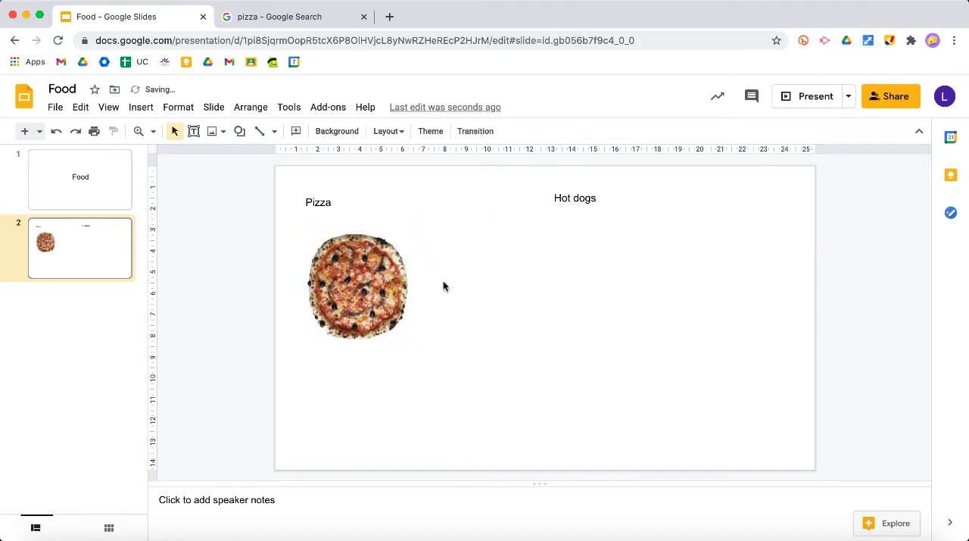
Step: Open the large preview of the Siciliana pizza in the image results and add that version to slide 2
click(289, 19)
click(87, 311)
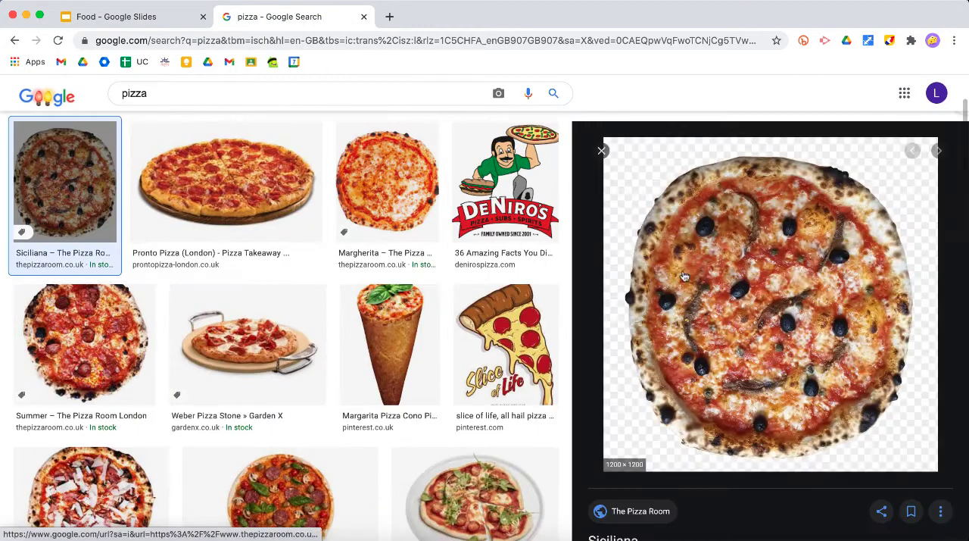
drag(749, 237, 485, 314)
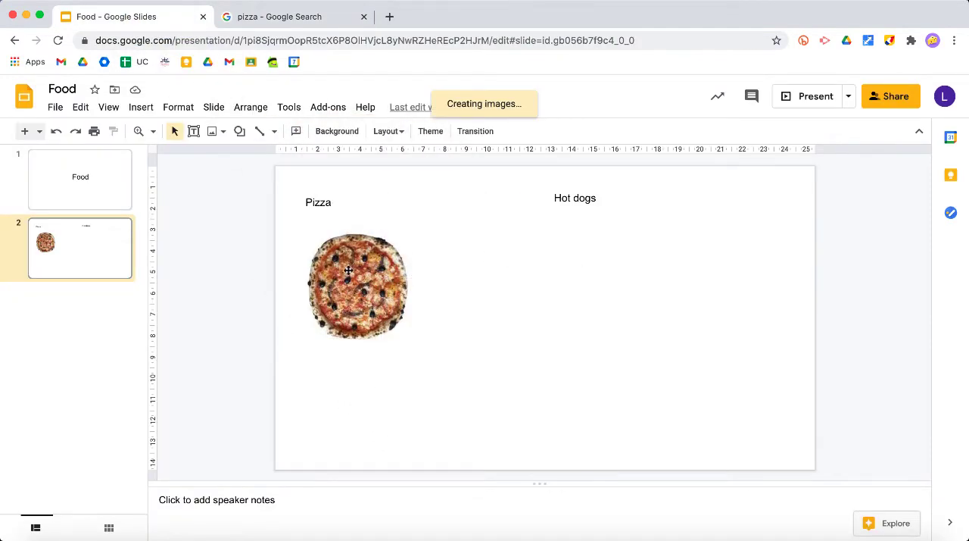
Step: Move the small pizza image down the slide and position the large pizza image beside it
drag(348, 271, 355, 244)
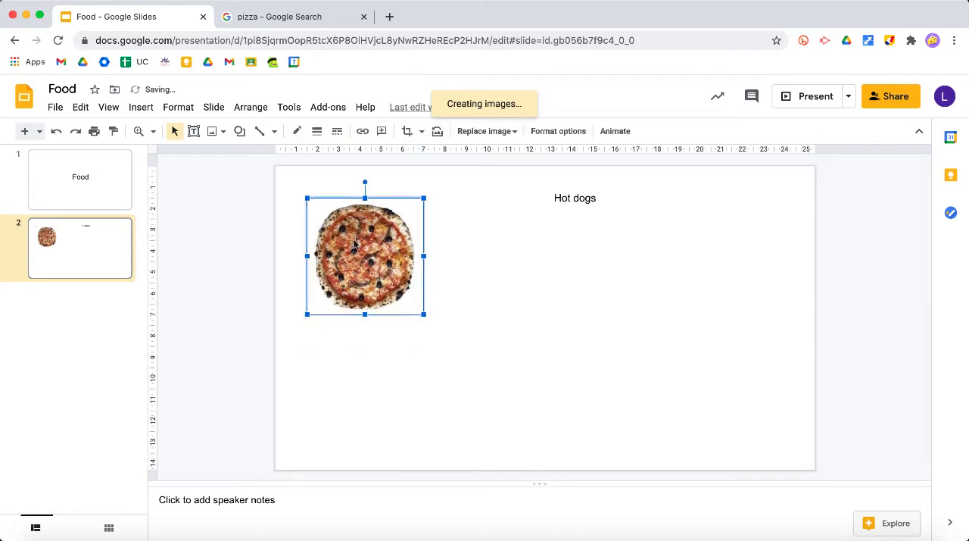
click(335, 375)
click(361, 251)
drag(377, 247, 368, 346)
drag(573, 397, 469, 275)
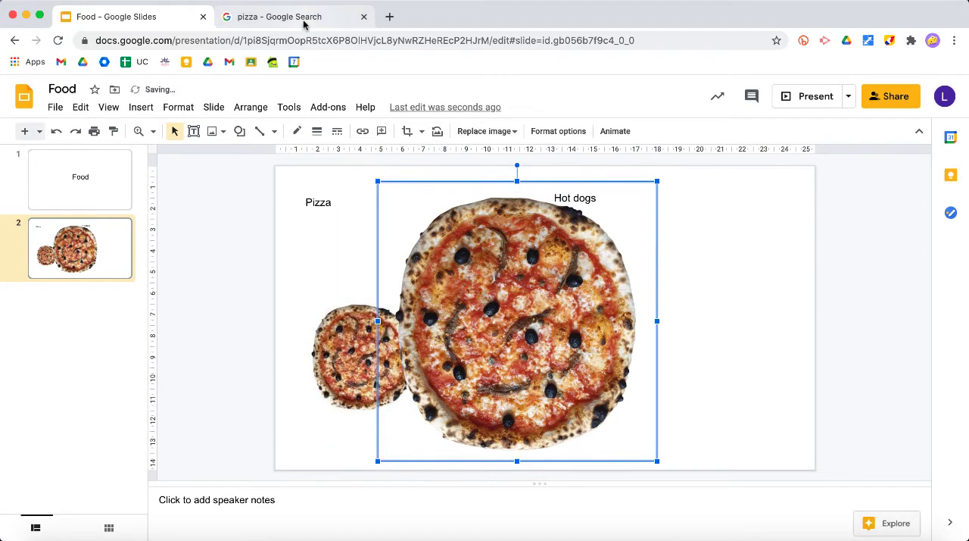
Step: Delete the small pizza image from slide 2
click(306, 25)
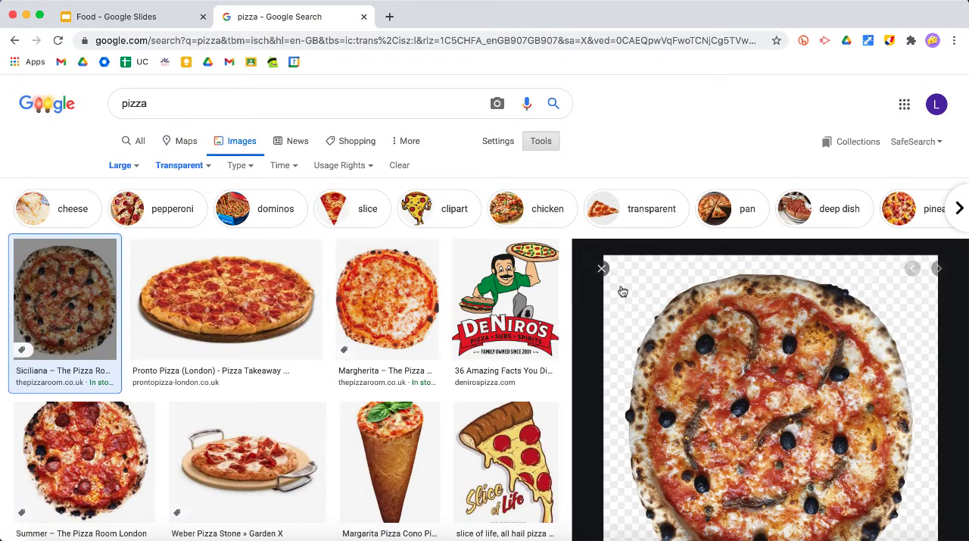
click(111, 20)
click(348, 354)
key(Delete)
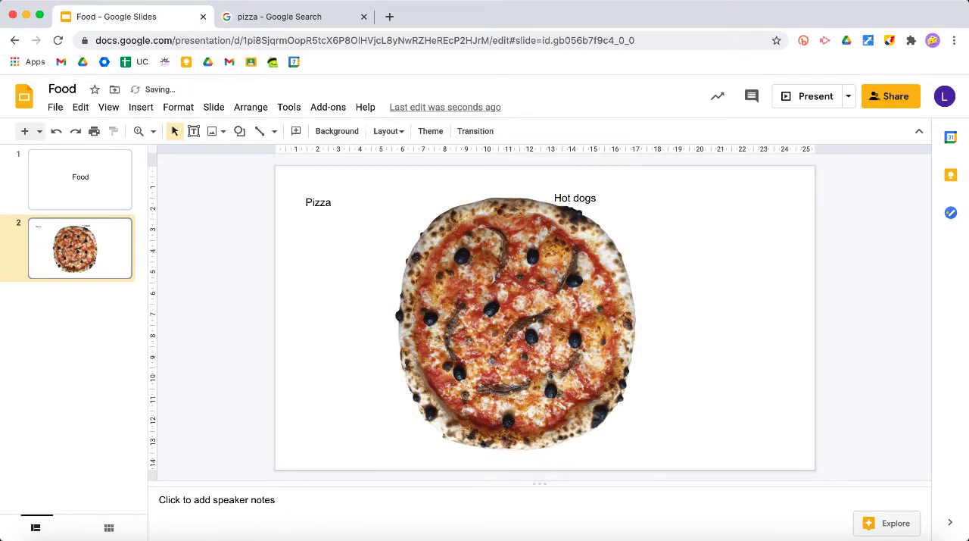
Step: Scale down the large pizza image and position it under the "Pizza" label
click(498, 379)
drag(657, 460, 576, 379)
drag(492, 286, 400, 321)
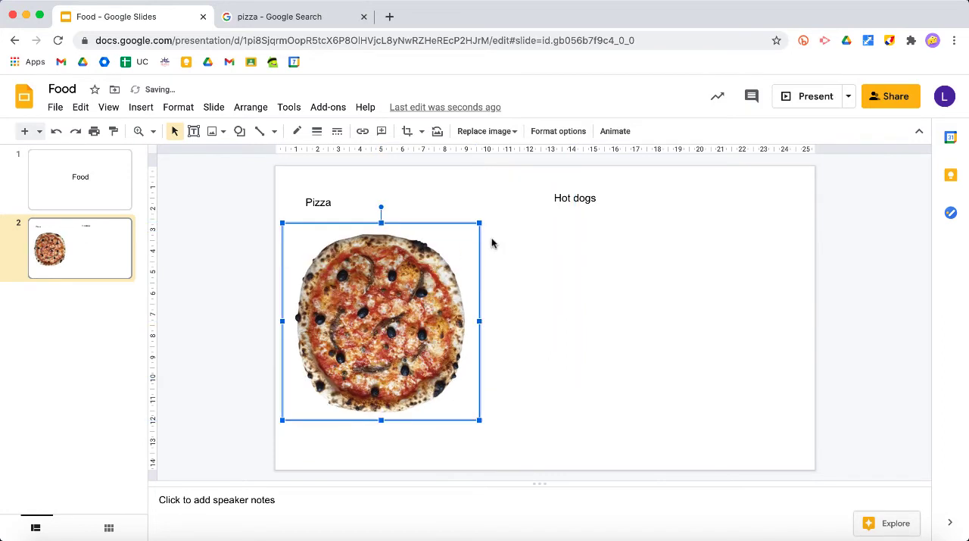
Step: Search the web for "pizza" images from within the presentation
click(140, 106)
mouse_move(156, 137)
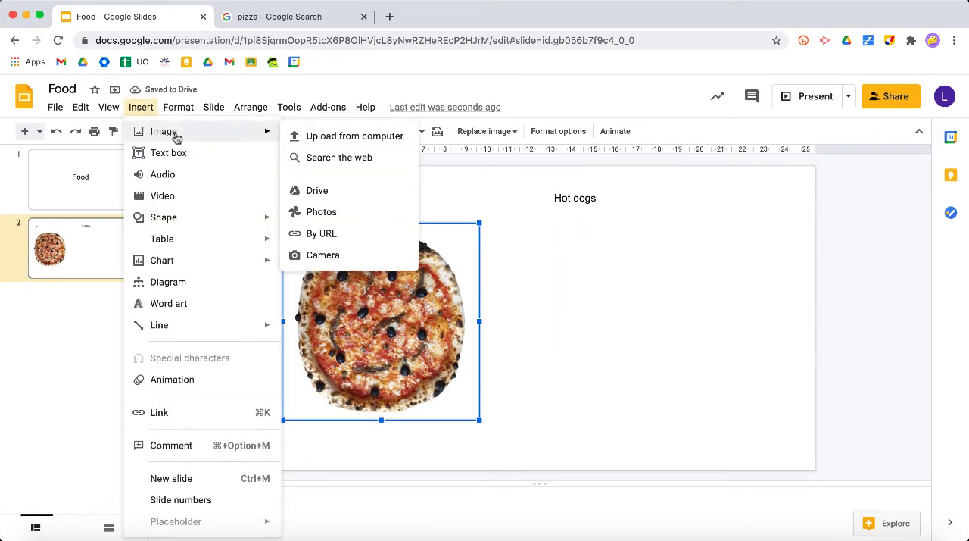
click(368, 159)
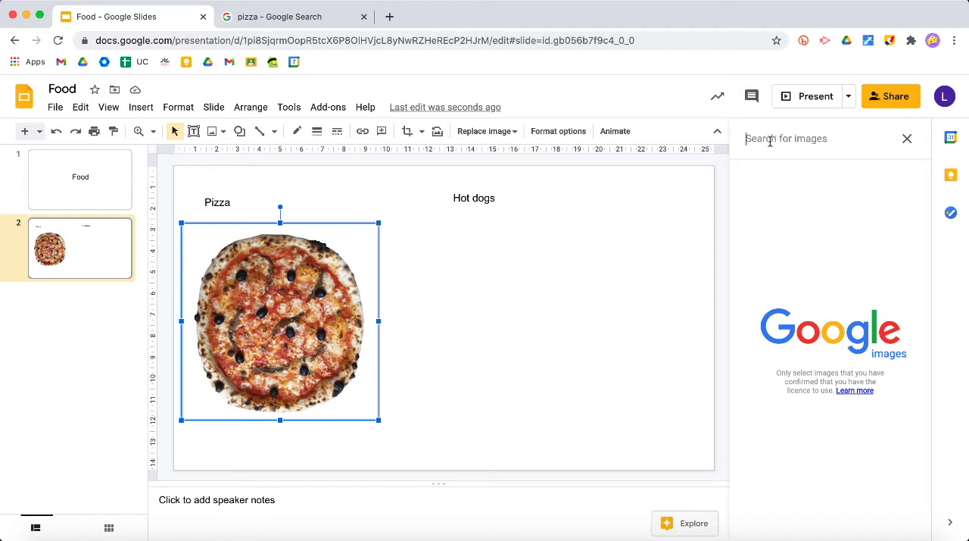
text(pizza)
key(Return)
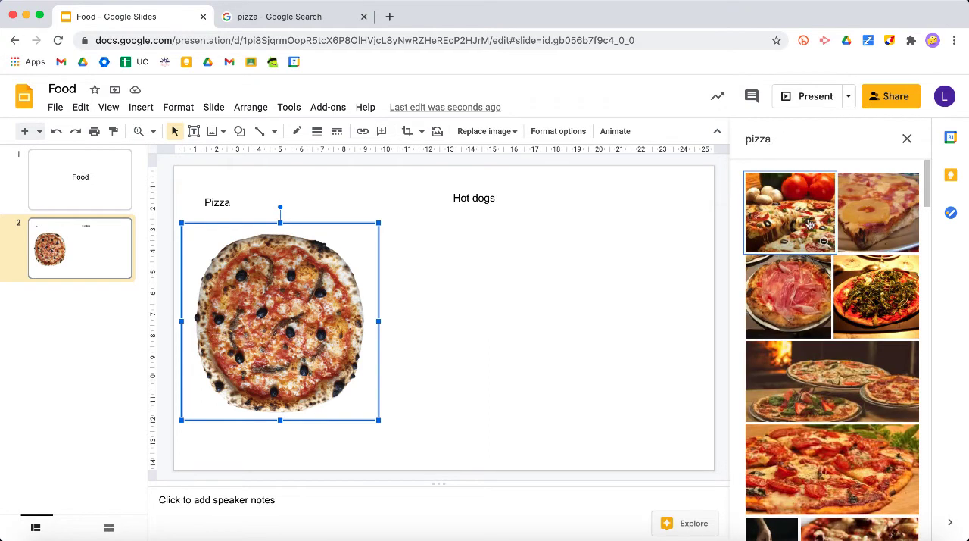
Step: Insert the pizza photo with tomatoes and mushrooms and position it under the "Hot dogs" label
click(812, 224)
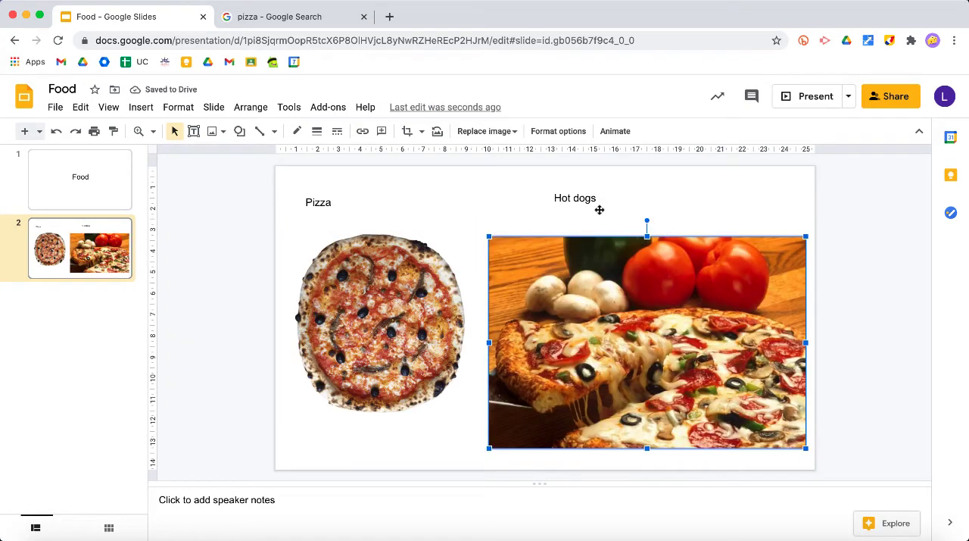
drag(676, 315, 667, 297)
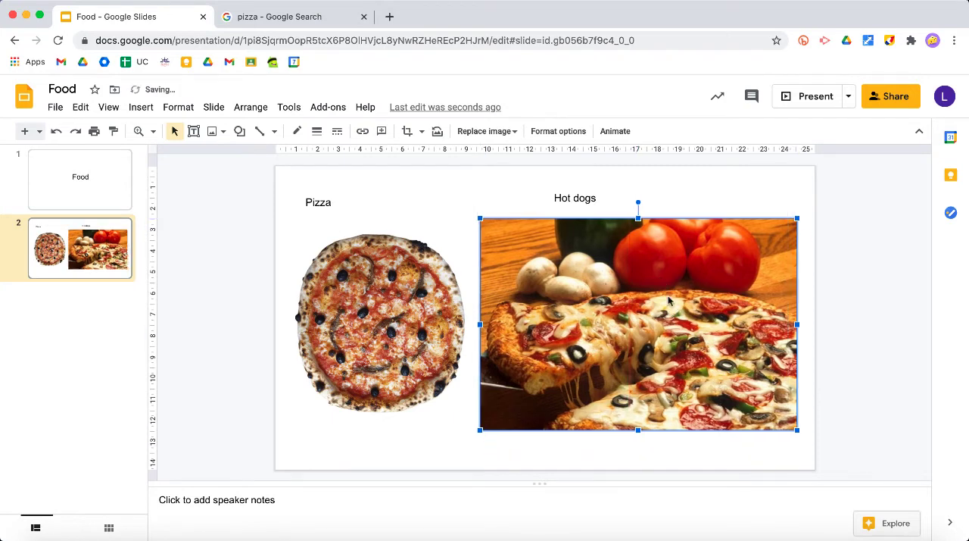
click(804, 196)
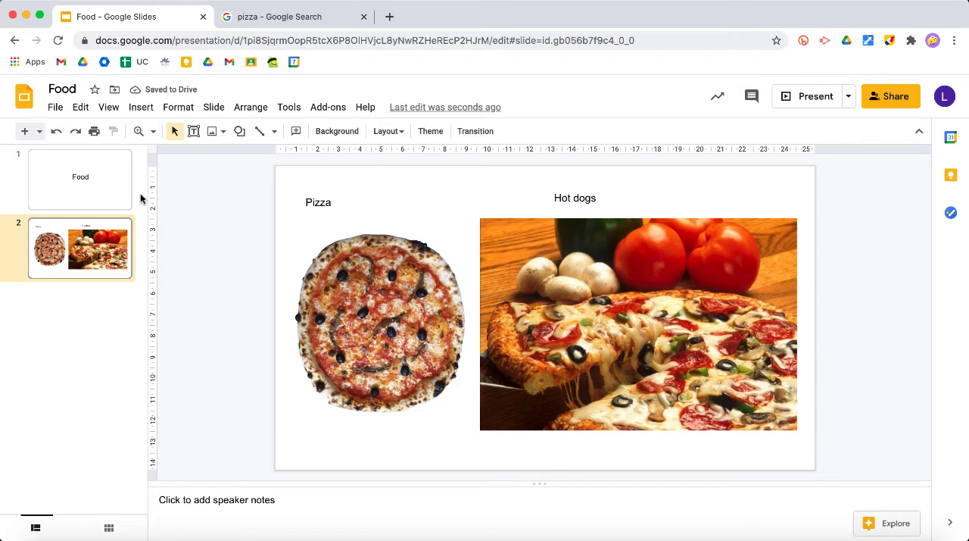
Step: Add a new slide after slide 2 and search YouTube for a "hotdog" video to insert
click(24, 133)
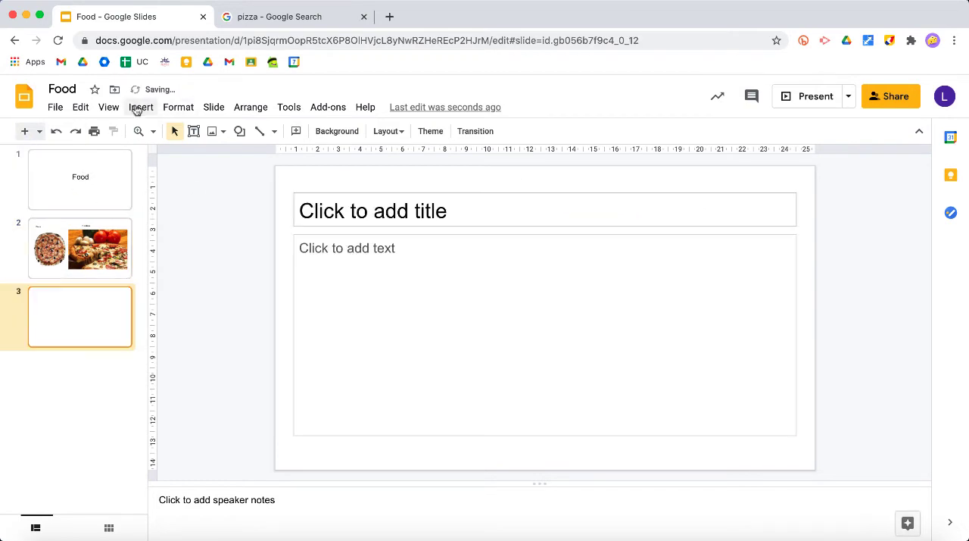
click(140, 107)
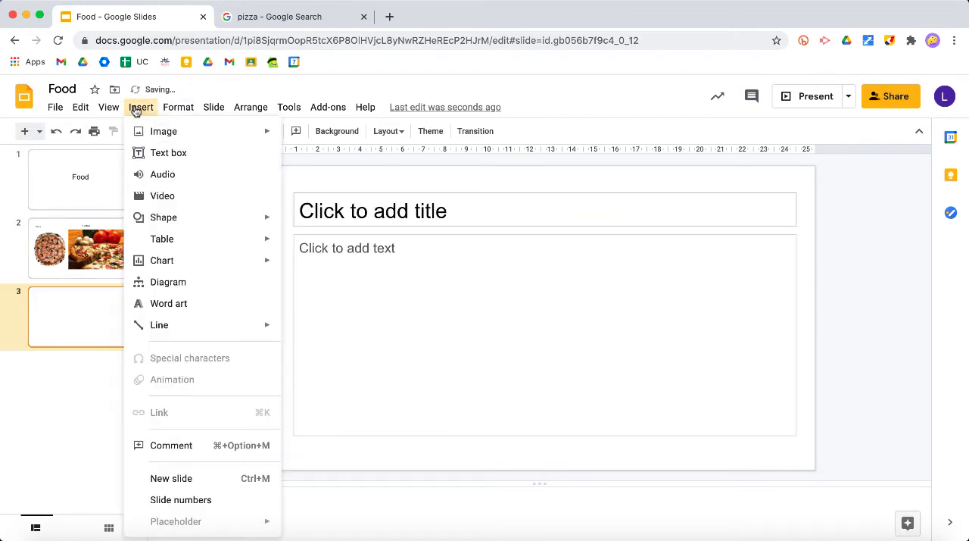
click(186, 197)
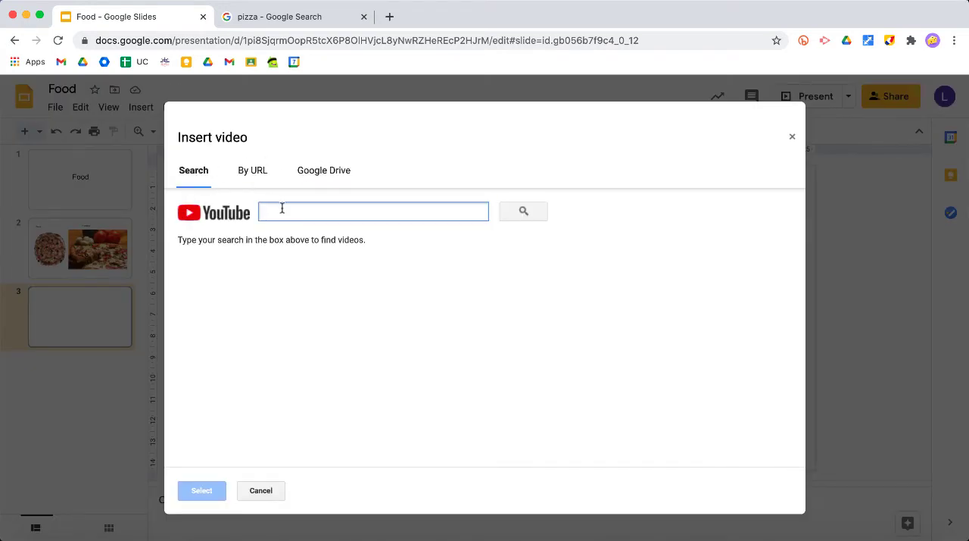
text(hotdog)
key(Return)
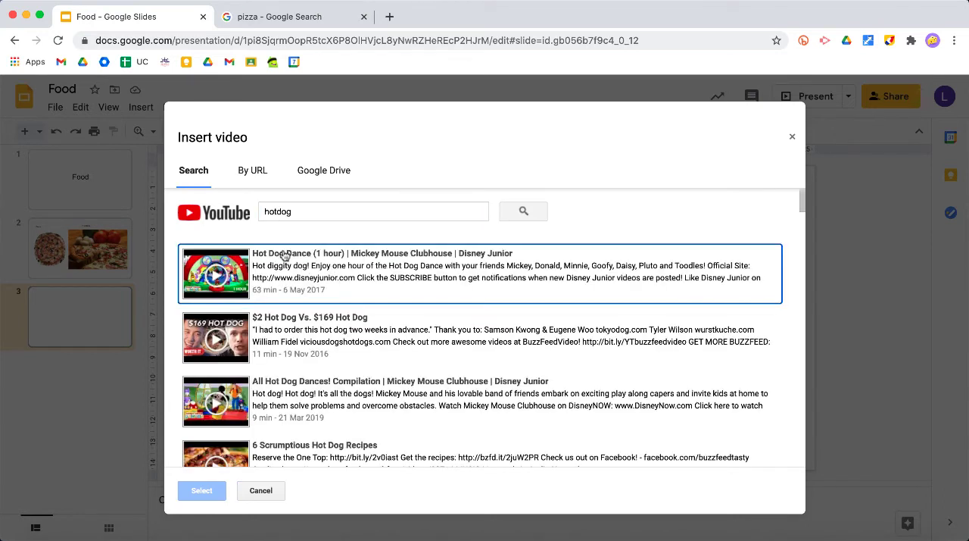
Step: Insert the video "$2 Hot Dog Vs. $169 Hot Dog" on slide 3, then enlarge and reposition it
click(302, 327)
click(206, 490)
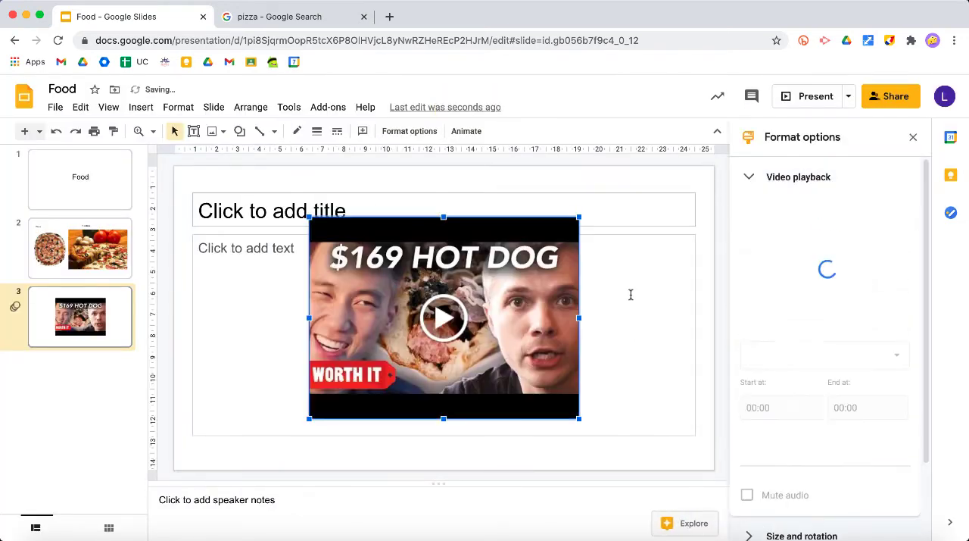
drag(551, 349, 495, 324)
drag(523, 395, 561, 422)
drag(530, 370, 543, 372)
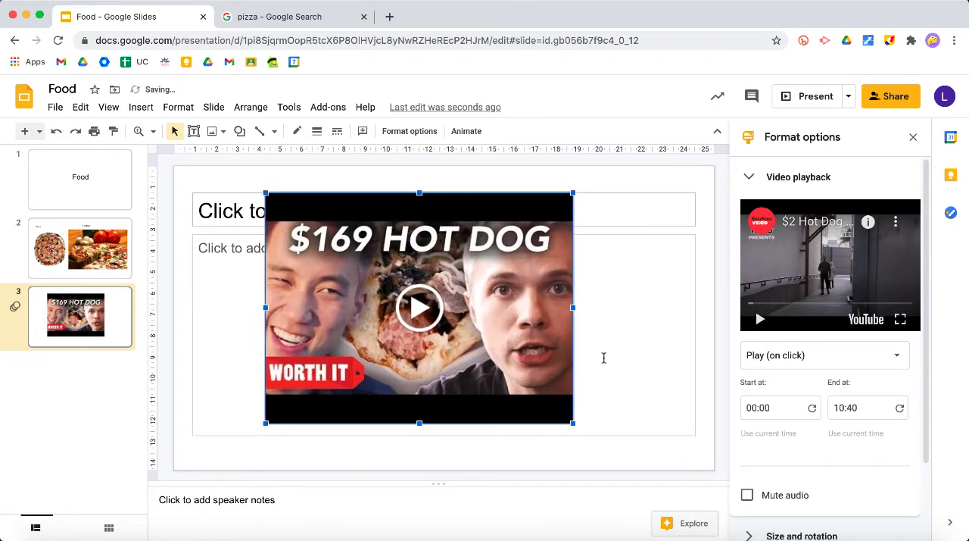
Step: Set the video's playback to Play (automatically) and open its start time for editing
click(809, 361)
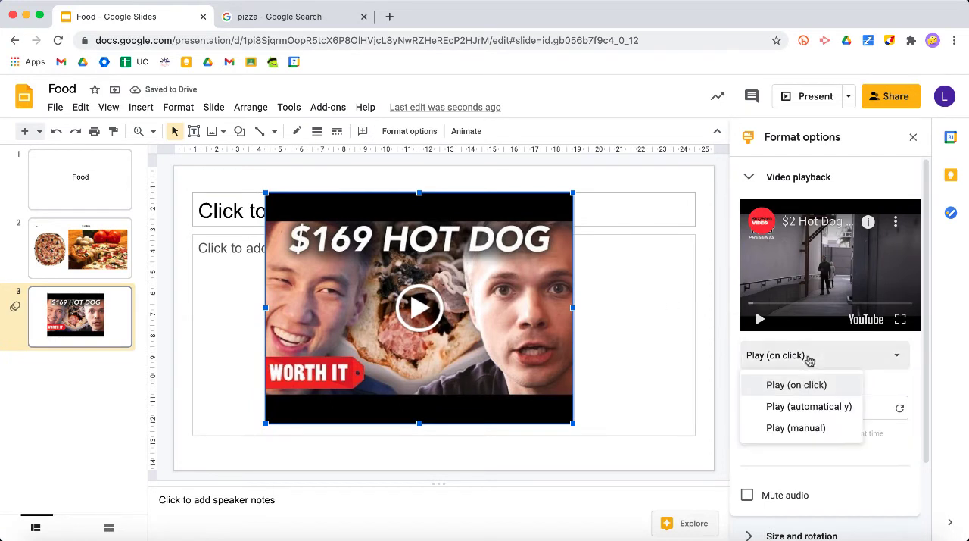
click(809, 406)
click(762, 408)
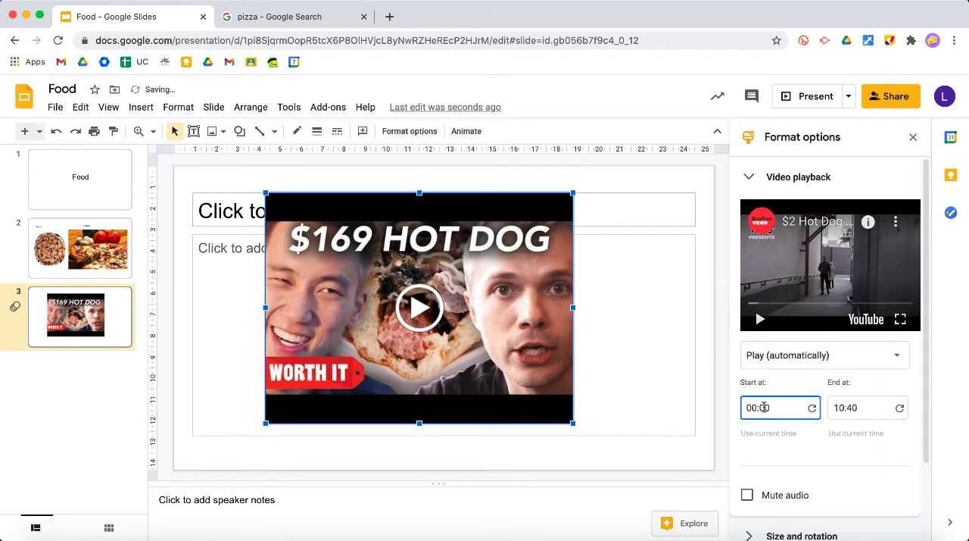